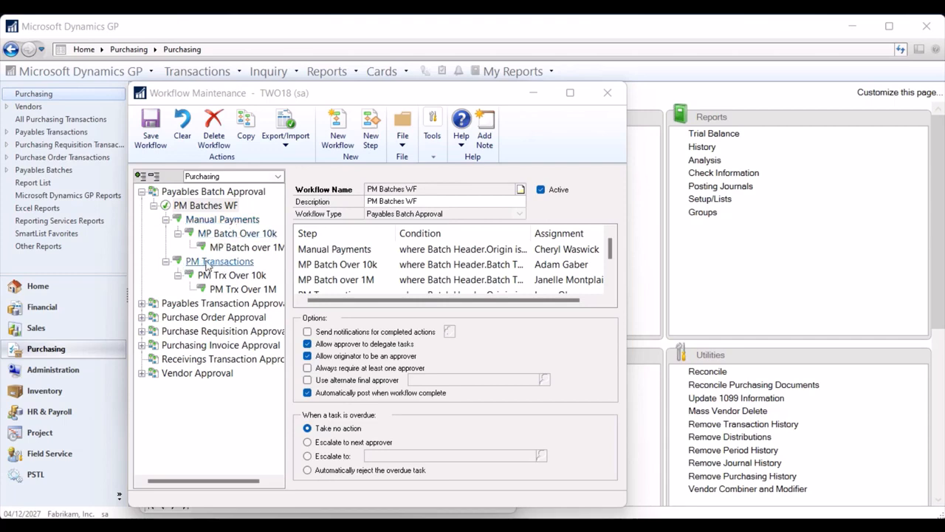
Step: Examine the approval conditions of the Manual Payments and MP Batch Over 10k steps in the PM Batches WF workflow
{"action": "left_click", "coordinate": [218, 221]}
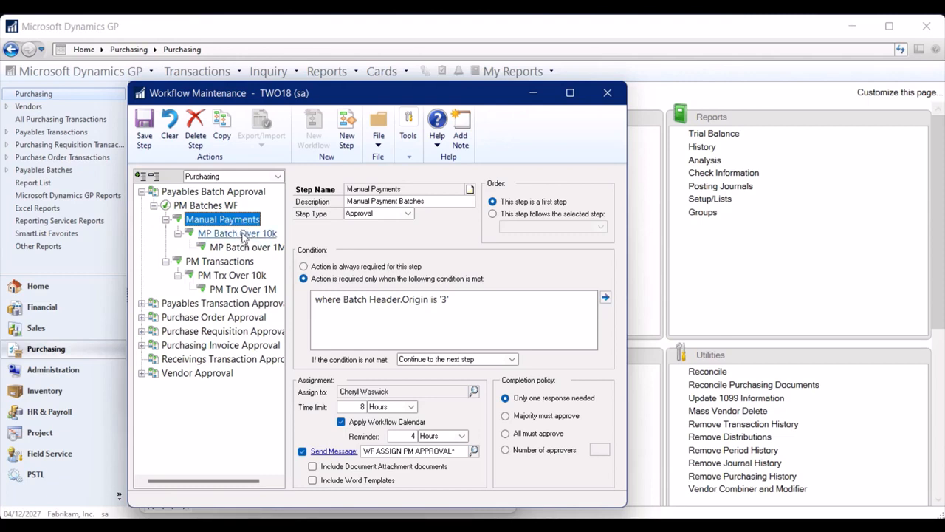
{"action": "left_click", "coordinate": [238, 233]}
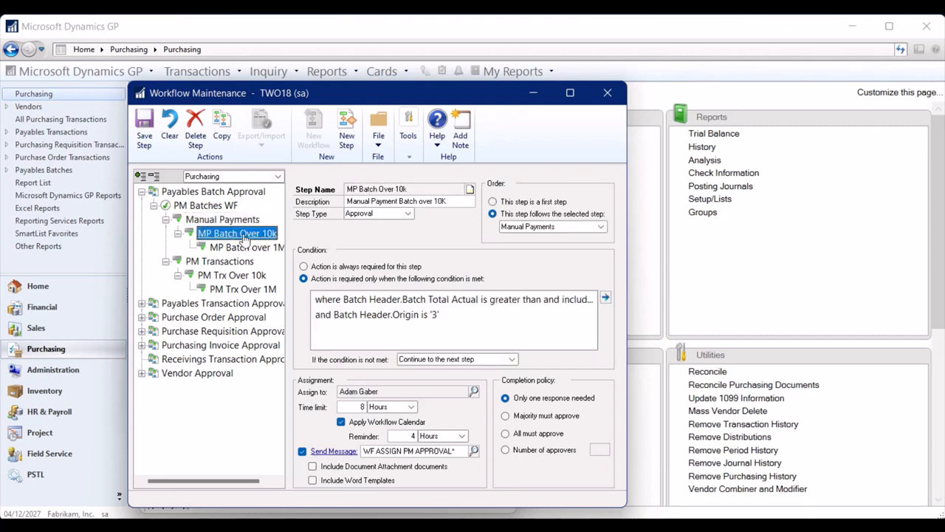
{"action": "left_click", "coordinate": [480, 303]}
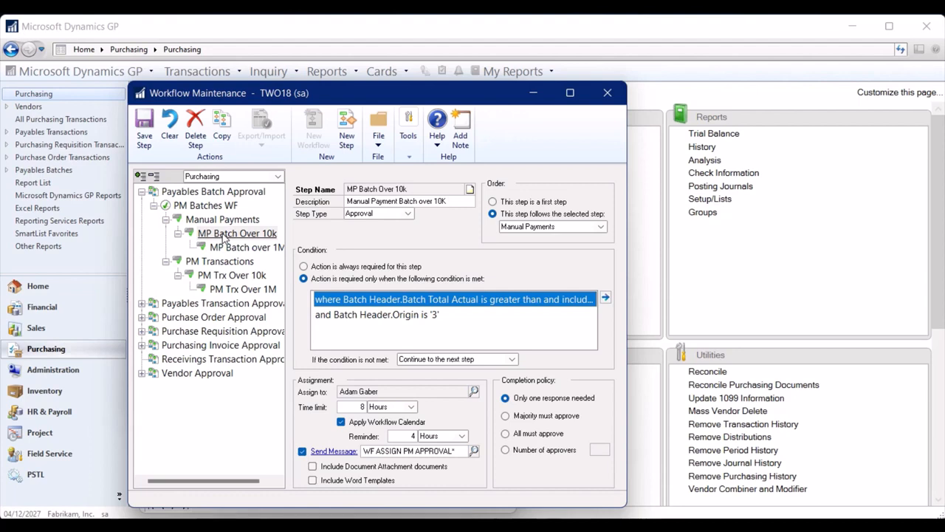
{"action": "left_click", "coordinate": [391, 316]}
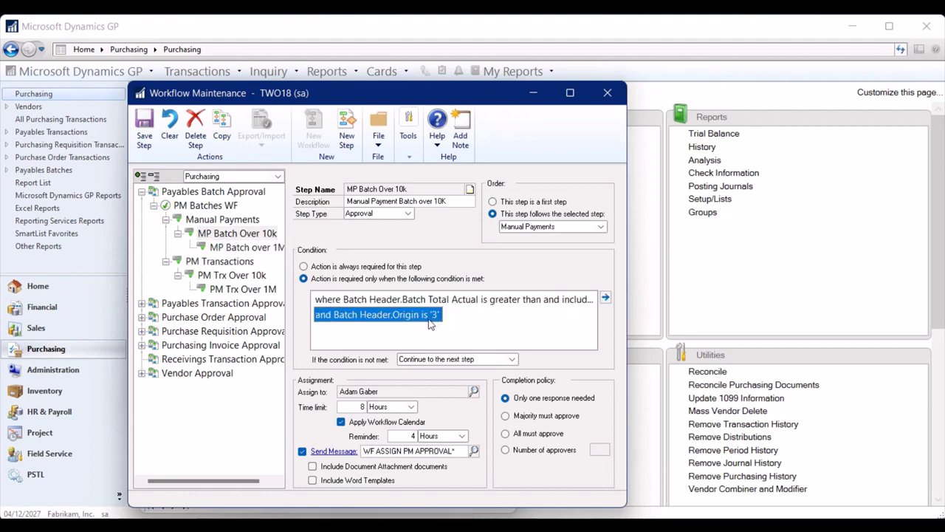
{"action": "left_click", "coordinate": [435, 300]}
{"action": "left_click", "coordinate": [434, 316]}
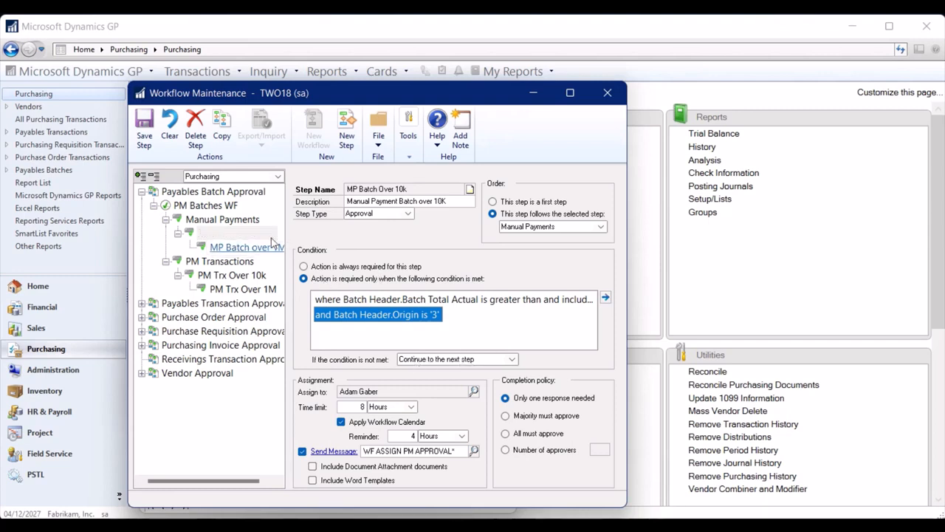
Step: Save the MP Batch Over 10k step, then review the conditions of the Manual Payments and PM Transactions first steps
{"action": "left_click", "coordinate": [235, 221]}
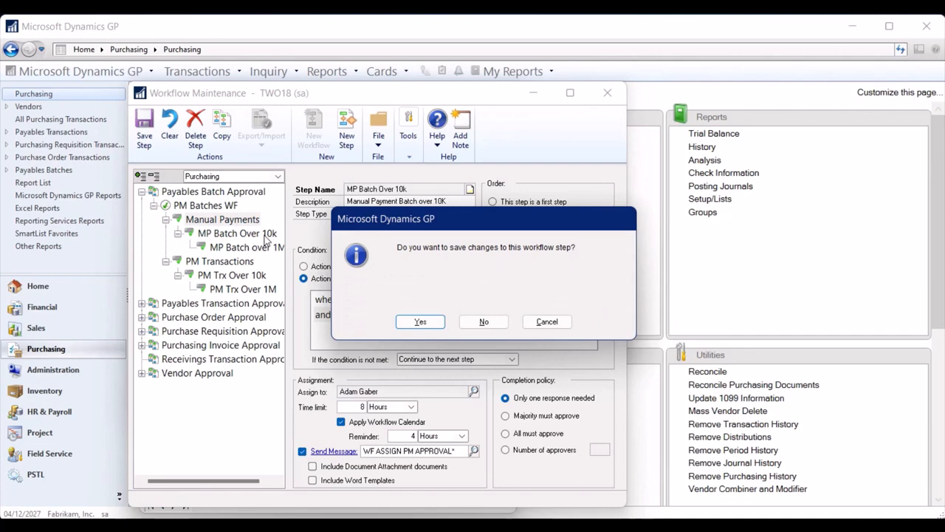
{"action": "left_click", "coordinate": [420, 321]}
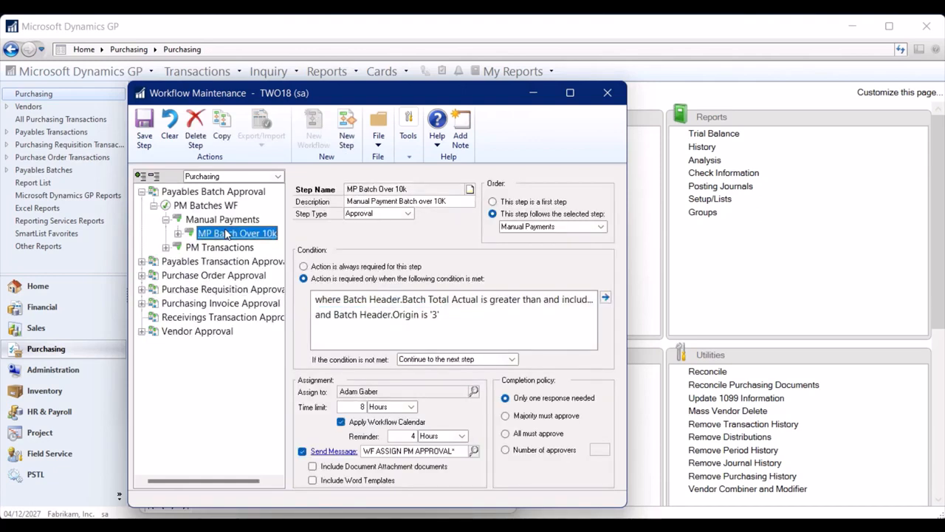
{"action": "left_click", "coordinate": [178, 233]}
{"action": "left_click", "coordinate": [165, 261]}
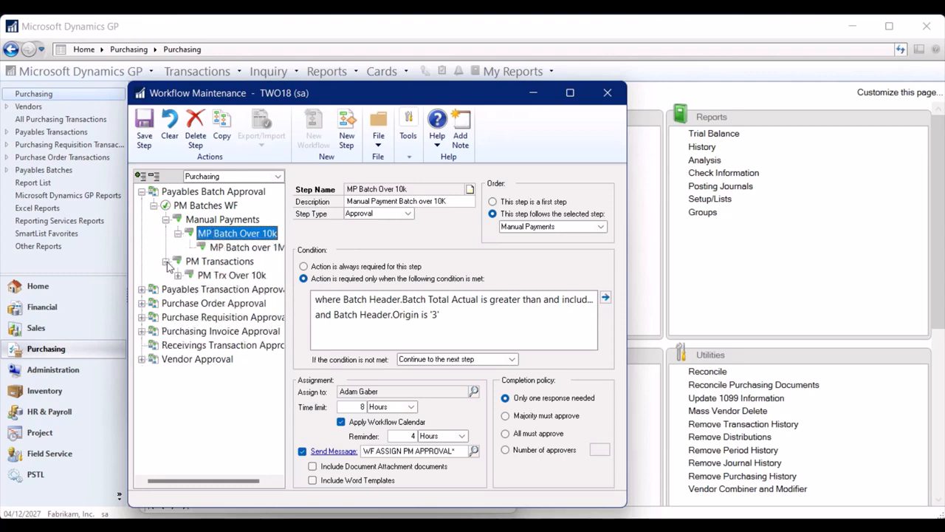
{"action": "left_click", "coordinate": [178, 275]}
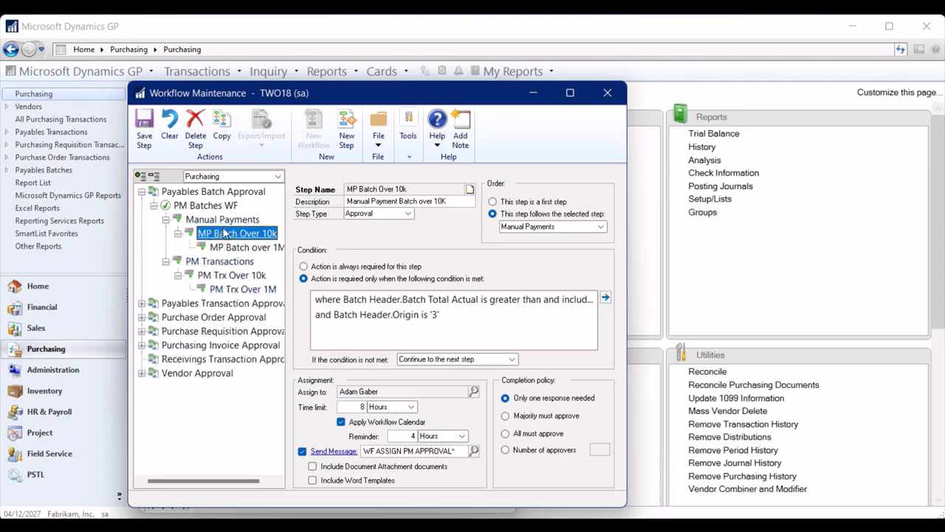
{"action": "left_click", "coordinate": [222, 219]}
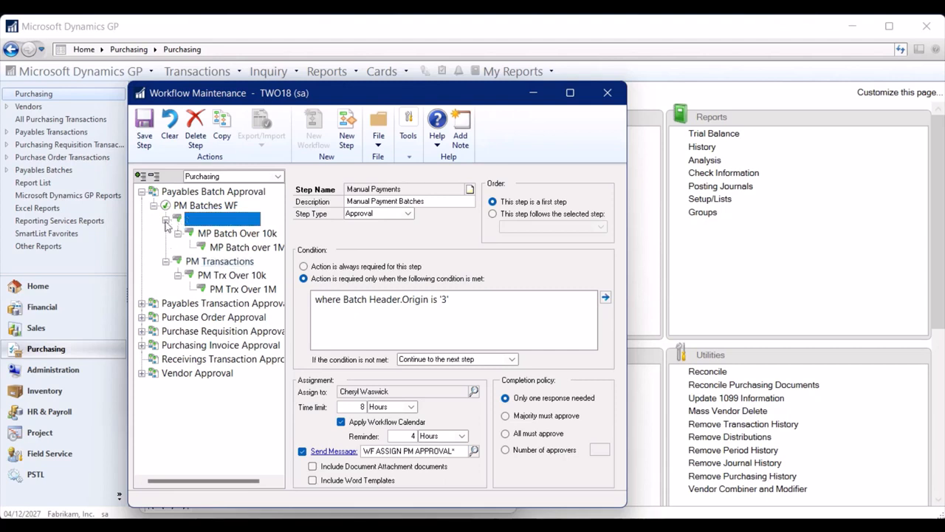
{"action": "left_click", "coordinate": [219, 262]}
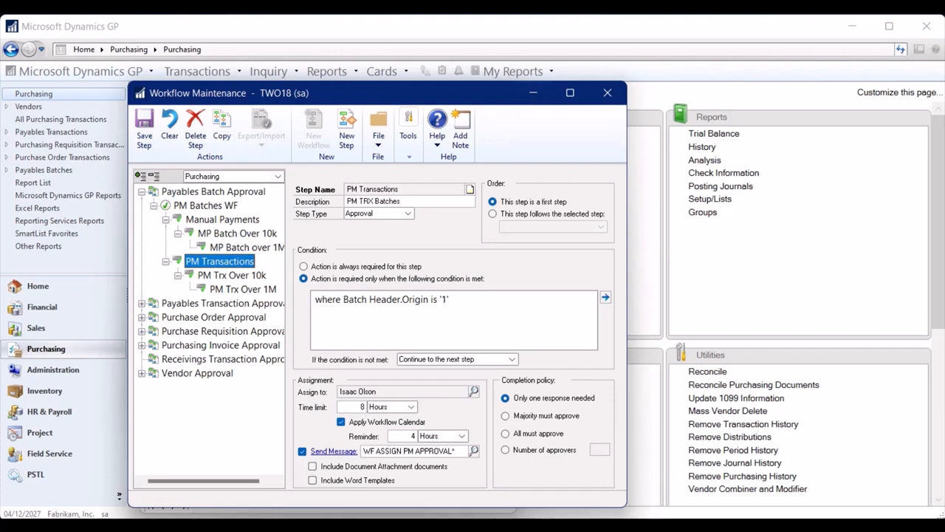
Step: Switch to Payables Batch Entry and approve the pending PMTRX batch through its workflow, without a comment
{"action": "mouse_move", "coordinate": [399, 526]}
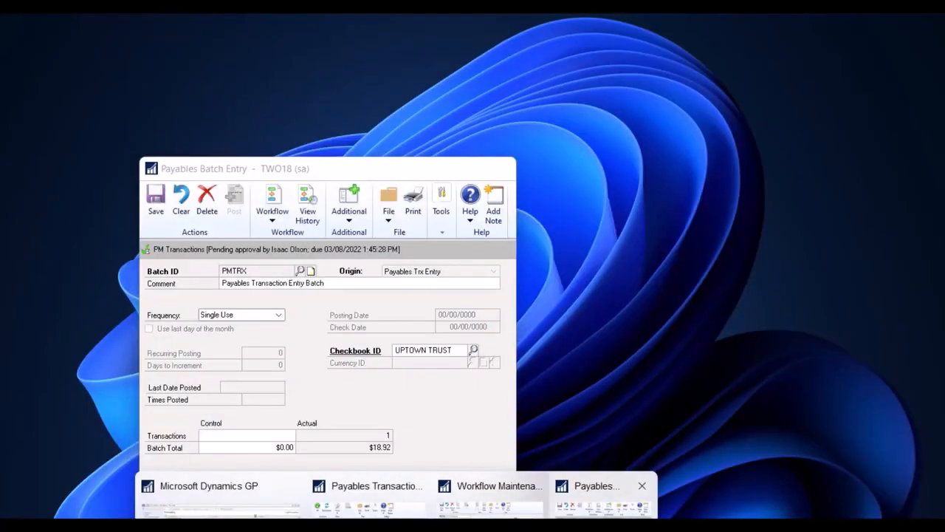
{"action": "left_click", "coordinate": [596, 503]}
{"action": "left_click_drag", "start_coordinate": [278, 172], "coordinate": [279, 102]}
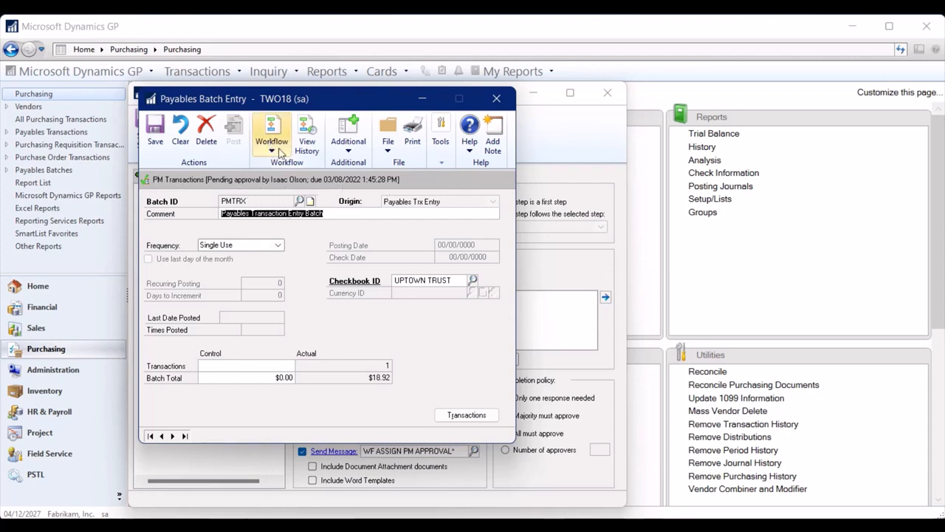
{"action": "left_click", "coordinate": [280, 152]}
{"action": "left_click", "coordinate": [287, 163]}
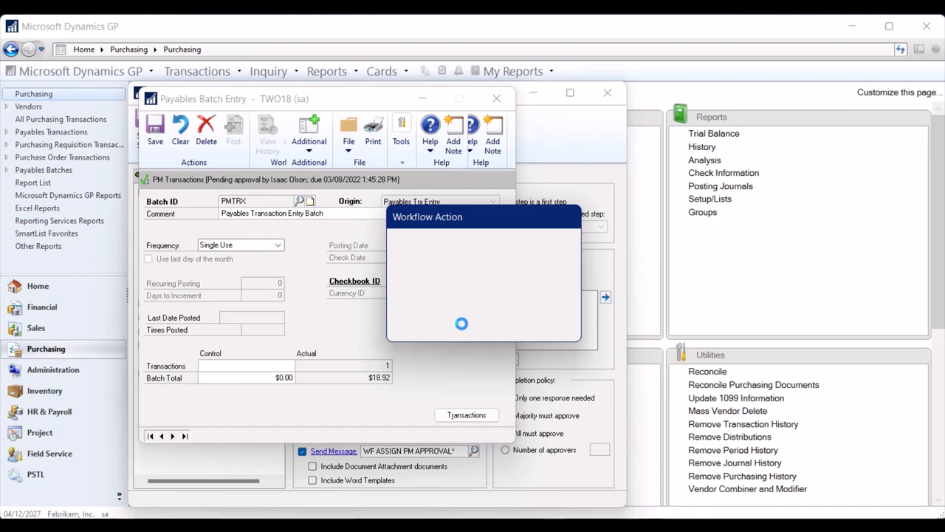
{"action": "left_click", "coordinate": [504, 332]}
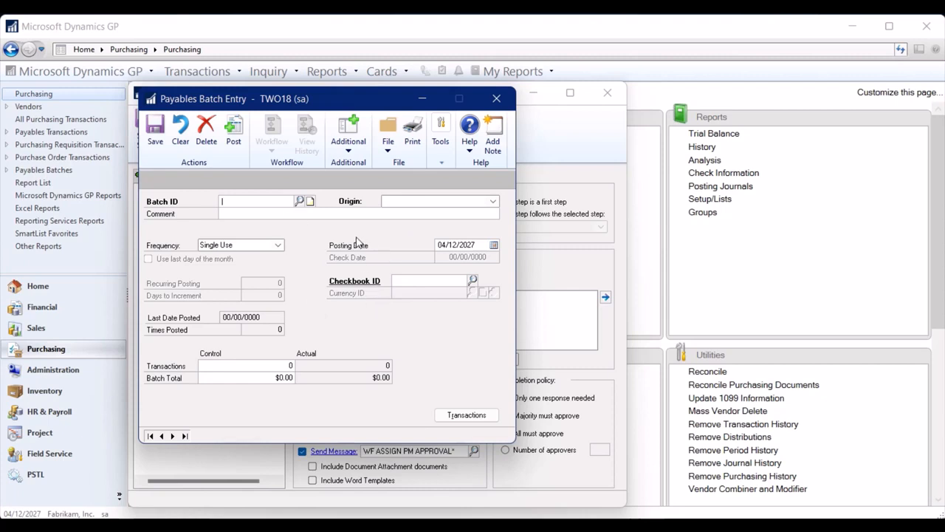
Step: Refresh the Payables Transaction Inquiry, open document PMTRX1, and view its workflow history
{"action": "mouse_move", "coordinate": [395, 526]}
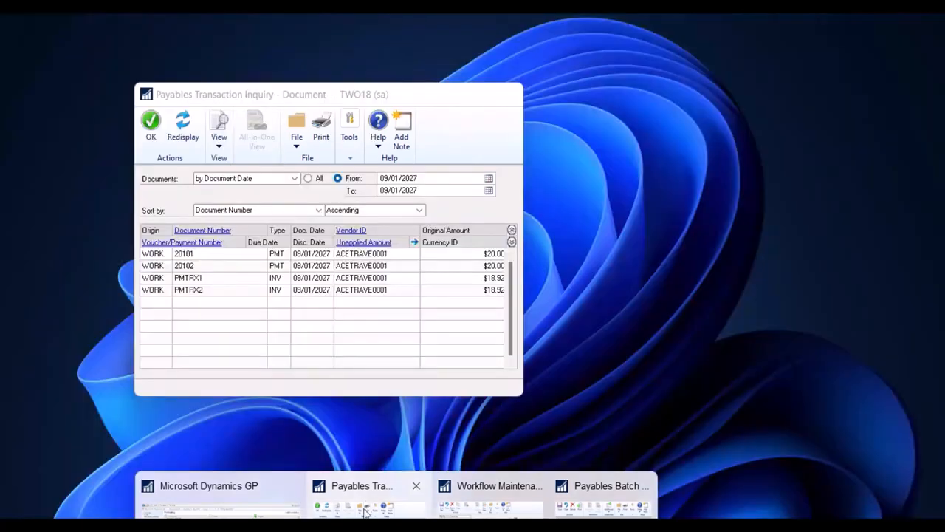
{"action": "left_click", "coordinate": [367, 505]}
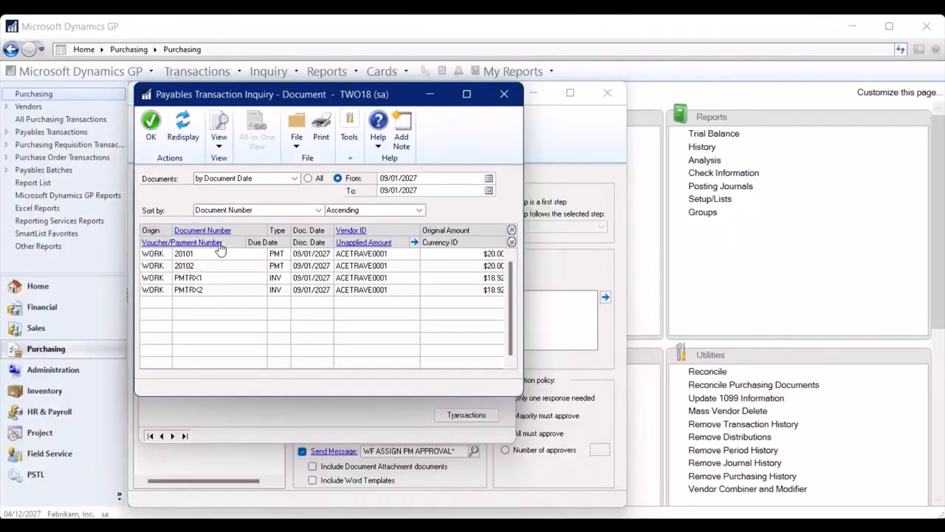
{"action": "left_click", "coordinate": [183, 124]}
{"action": "left_click", "coordinate": [221, 280]}
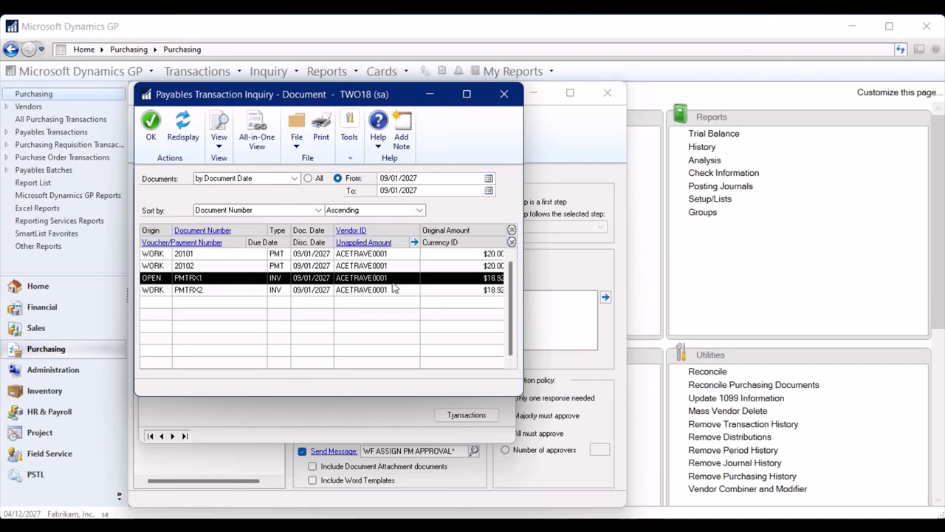
{"action": "left_click", "coordinate": [211, 231]}
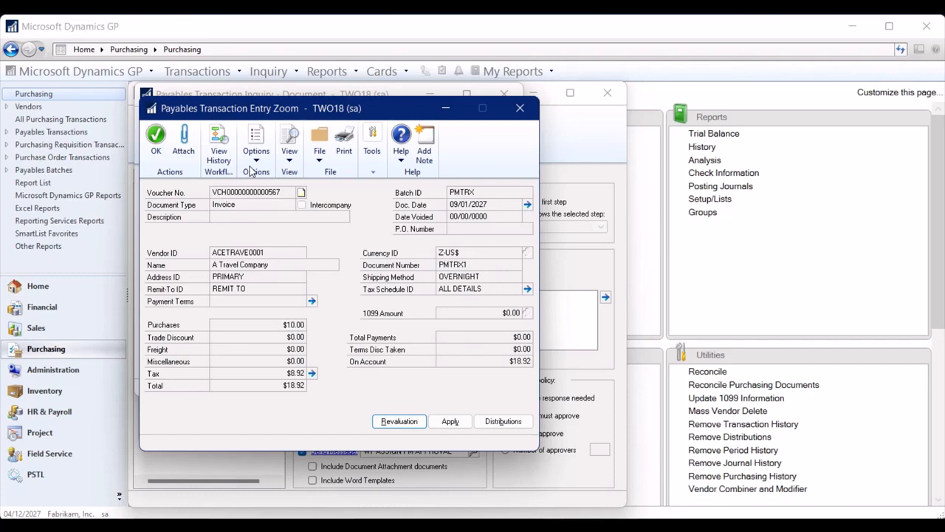
{"action": "left_click", "coordinate": [216, 154]}
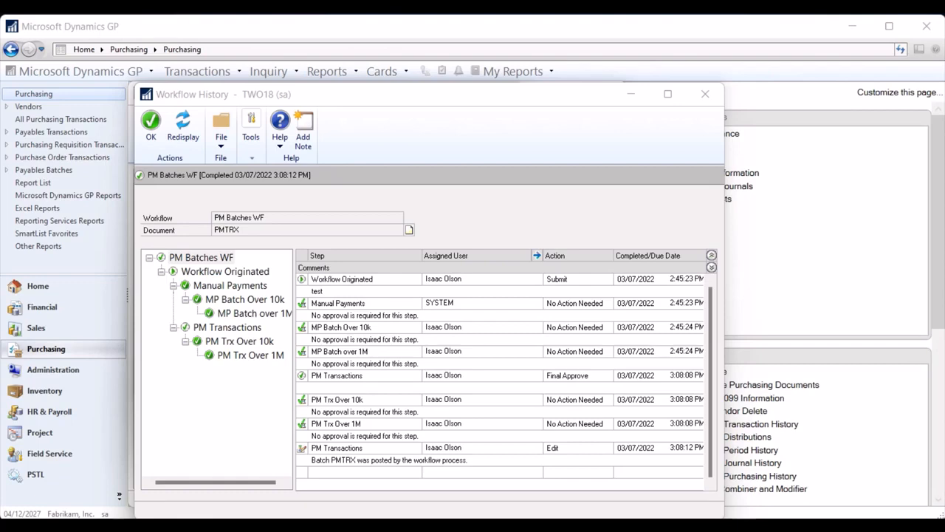
Step: Capture a screenshot of the Workflow History window, then close the history and the transaction zoom
{"action": "key", "text": "super+shift+s"}
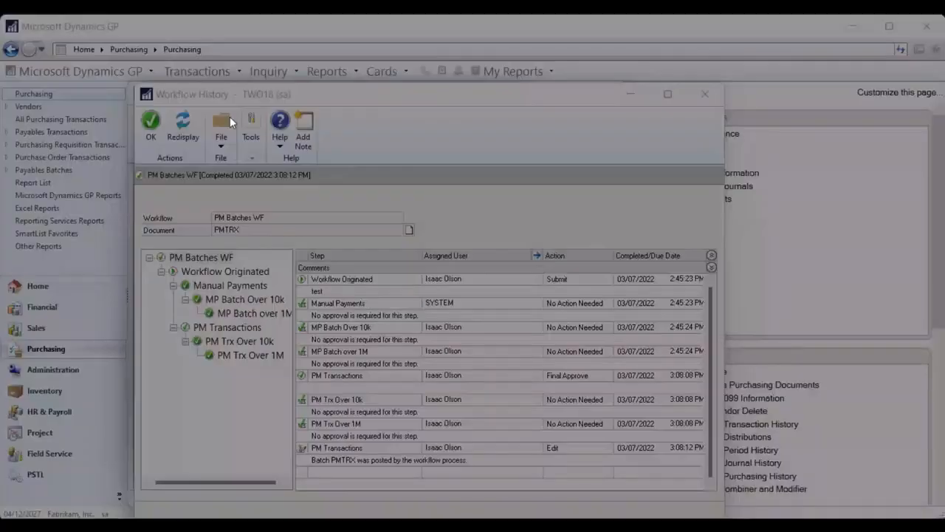
{"action": "left_click_drag", "start_coordinate": [136, 83], "coordinate": [720, 500]}
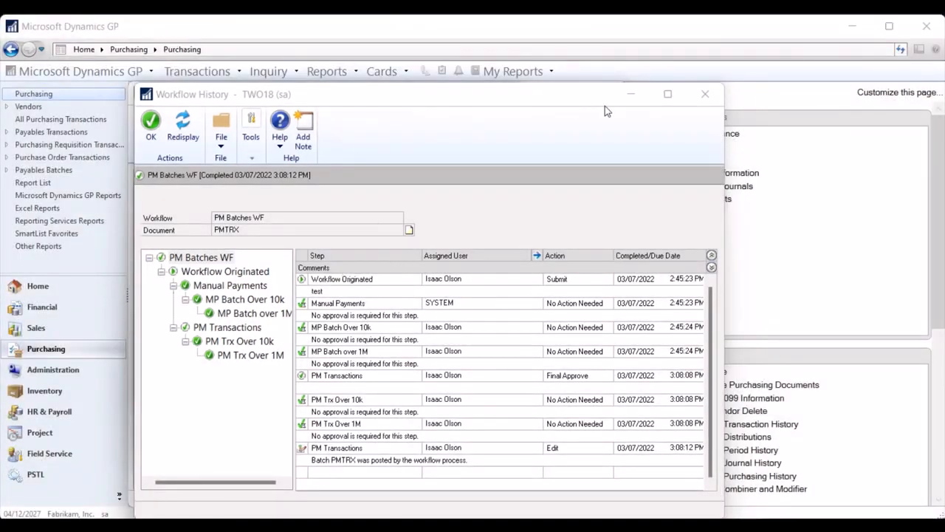
{"action": "left_click", "coordinate": [705, 95]}
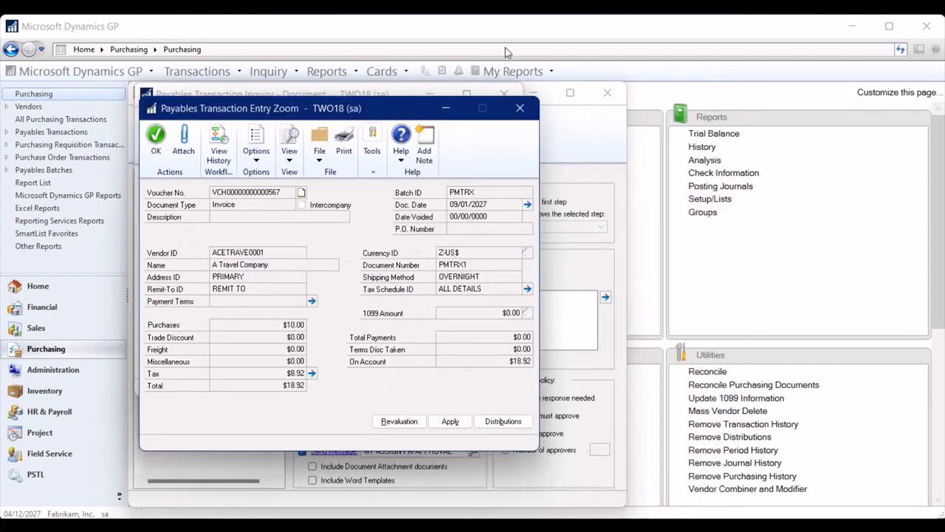
{"action": "left_click", "coordinate": [524, 94]}
Step: In Workflow Maintenance, set the Manual Payments step to "End the workflow path" if its condition is not met, and save it
{"action": "left_click", "coordinate": [584, 153]}
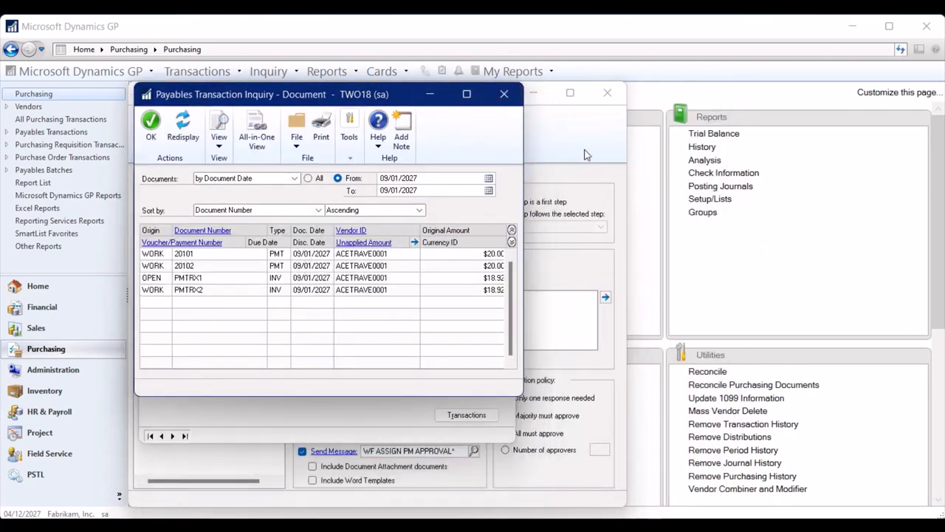
{"action": "left_click", "coordinate": [220, 262]}
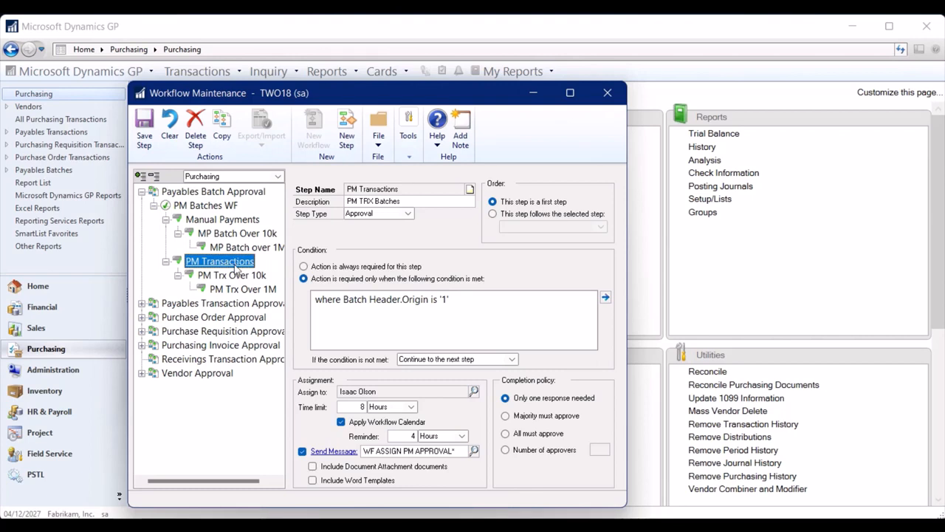
{"action": "left_click", "coordinate": [210, 221]}
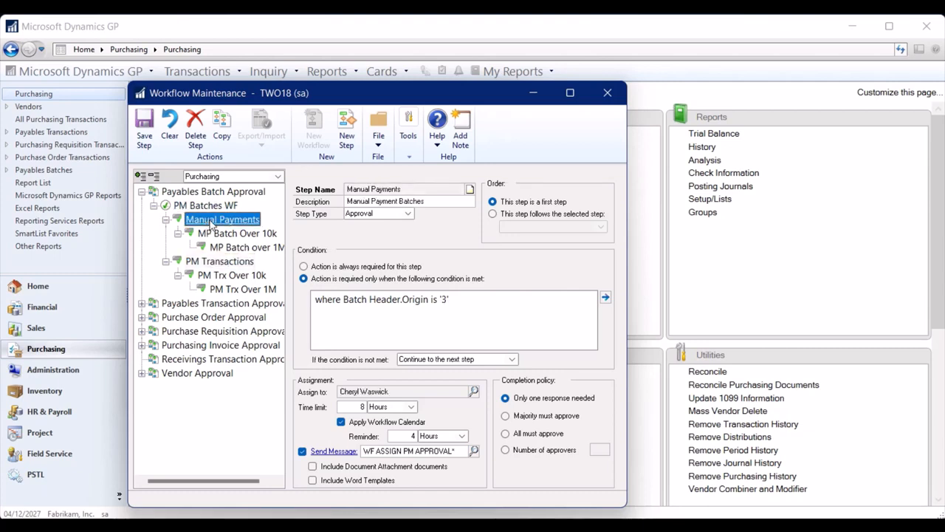
{"action": "left_click", "coordinate": [512, 359]}
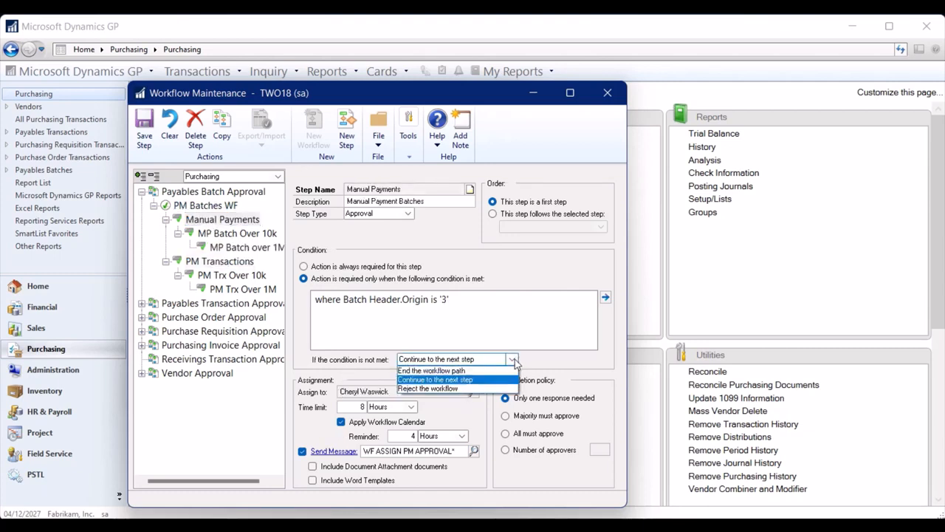
{"action": "left_click", "coordinate": [456, 371]}
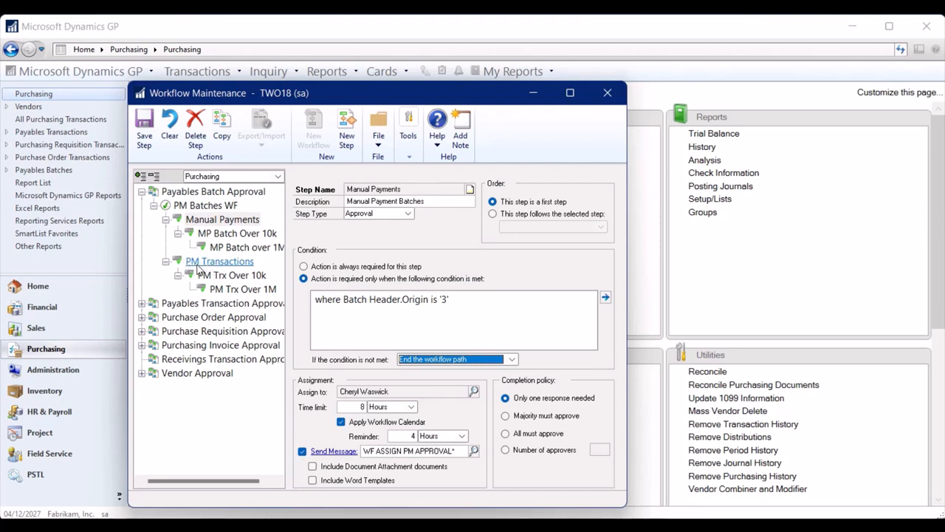
{"action": "left_click", "coordinate": [217, 233]}
{"action": "key", "text": "Return"}
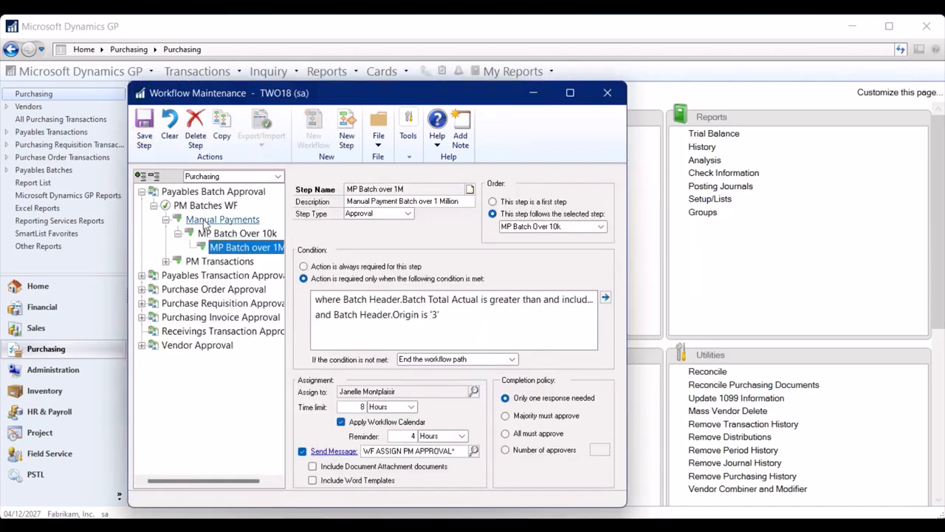
Step: Open the PM Trx Over 1M step under PM Transactions and save the workflow step
{"action": "left_click", "coordinate": [219, 261]}
{"action": "left_click", "coordinate": [204, 271]}
{"action": "left_click", "coordinate": [185, 288]}
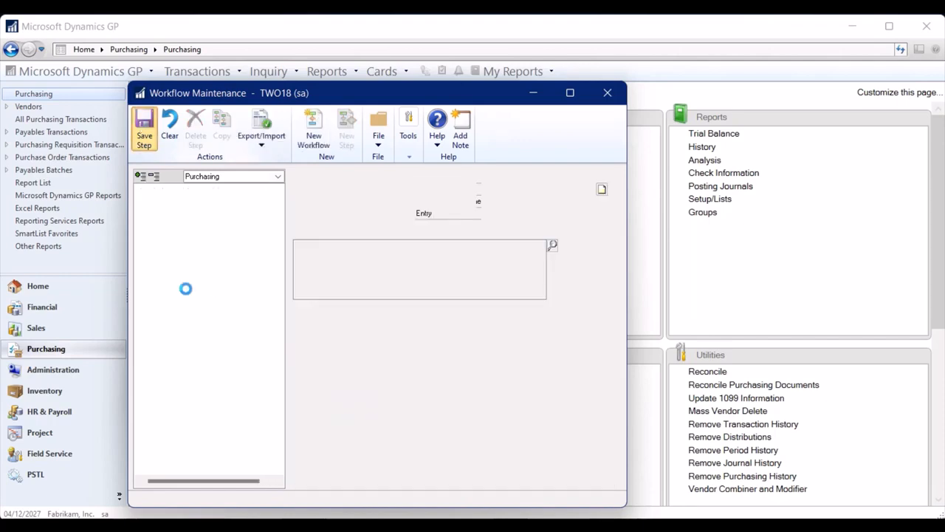
{"action": "left_click", "coordinate": [220, 290]}
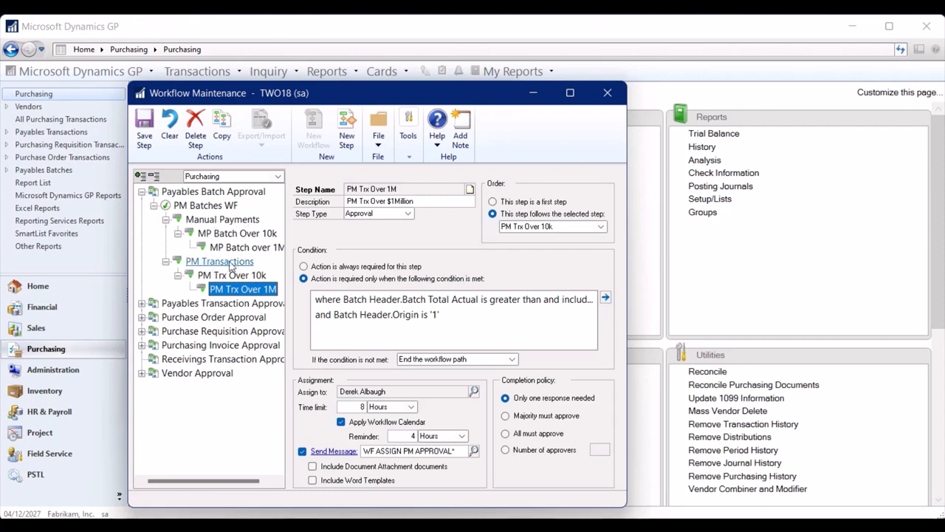
{"action": "left_click", "coordinate": [146, 131]}
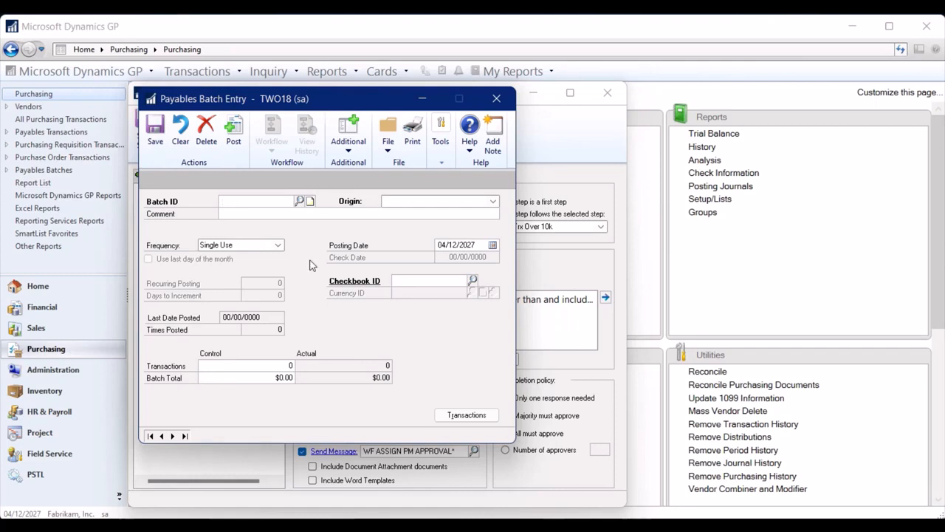
Step: Look up the PMTRX2 batch in Payables Batch Entry and submit it to the workflow
{"action": "left_click", "coordinate": [299, 201]}
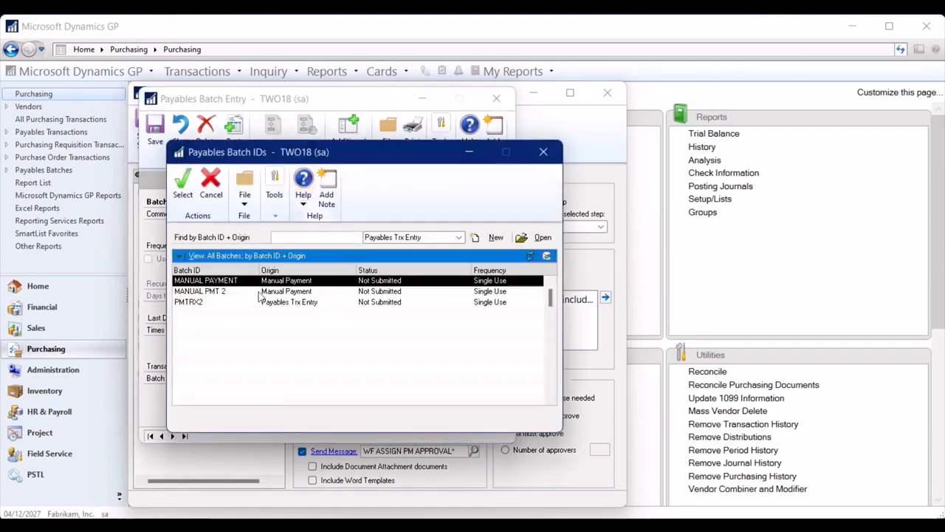
{"action": "double_click", "coordinate": [203, 301]}
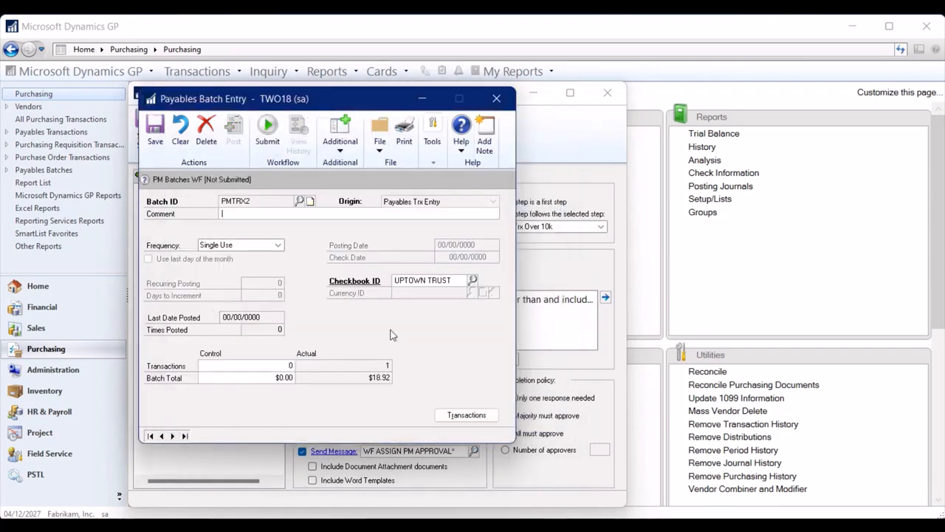
{"action": "left_click", "coordinate": [267, 133]}
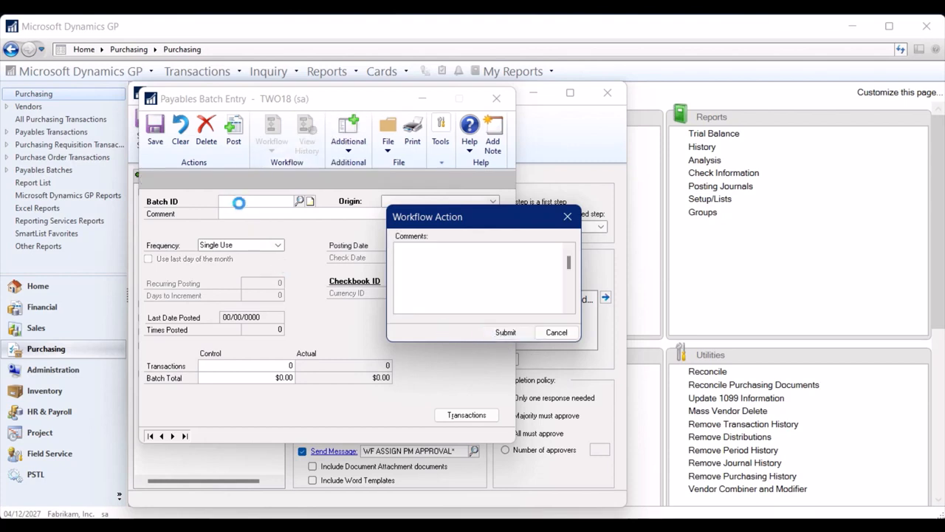
Step: Recall batch PMTRX2 with origin Payables Trx Entry in Payables Batch Entry and approve it through the workflow
{"action": "type", "text": "PM"}
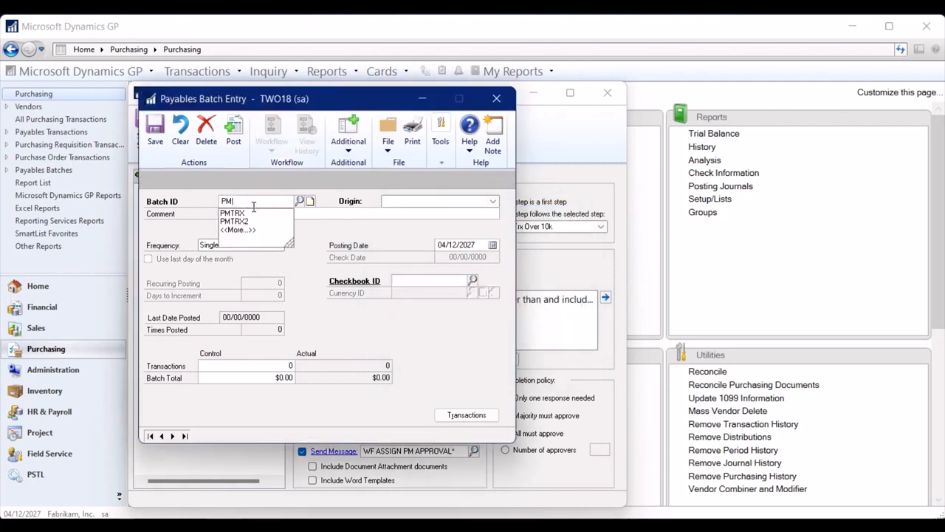
{"action": "key", "text": "Down"}
{"action": "key", "text": "Down"}
{"action": "key", "text": "Tab"}
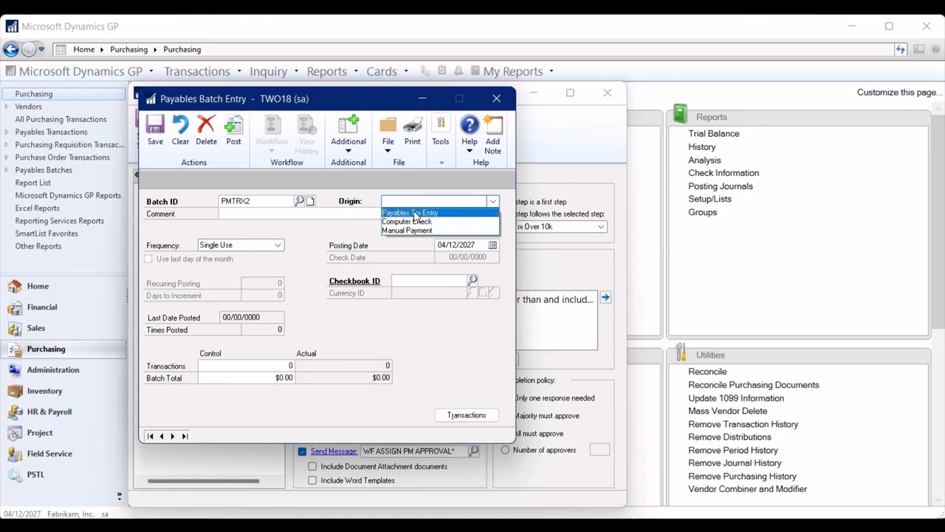
{"action": "left_click", "coordinate": [412, 210]}
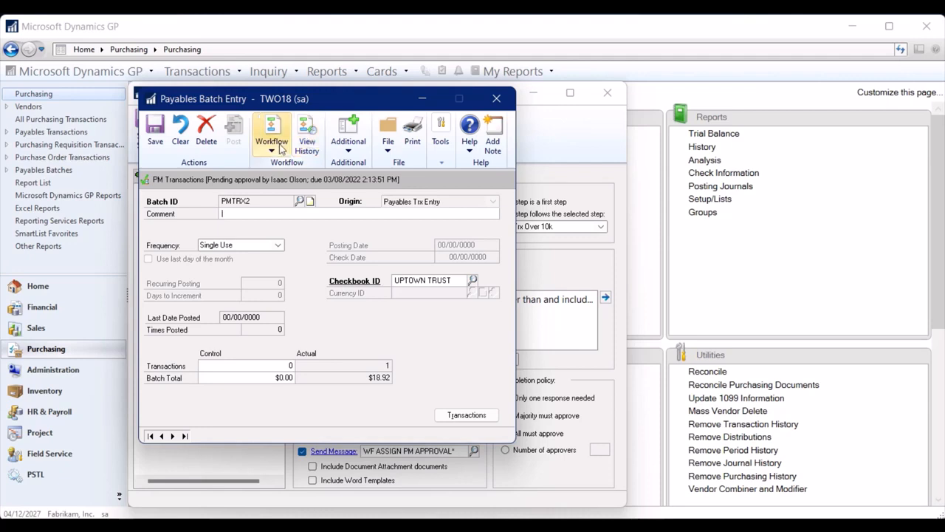
{"action": "left_click", "coordinate": [279, 147]}
{"action": "left_click", "coordinate": [286, 164]}
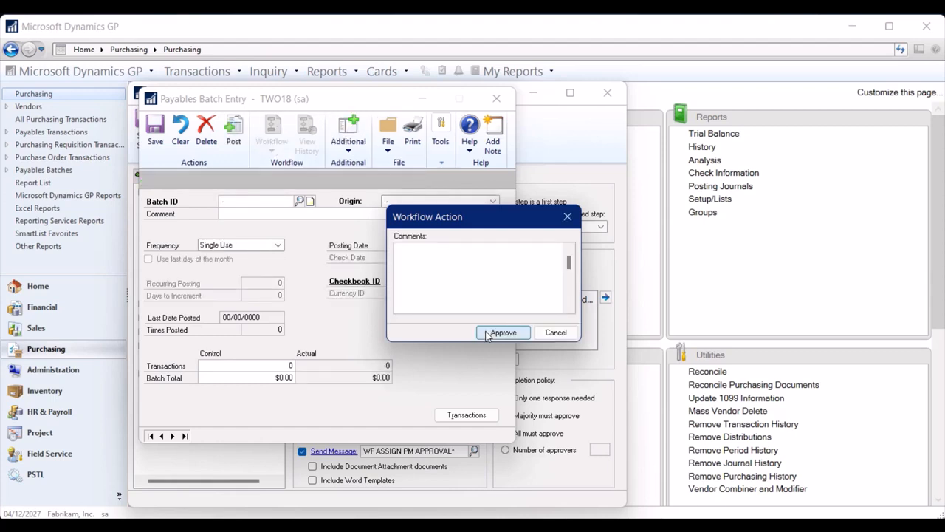
{"action": "left_click", "coordinate": [488, 333]}
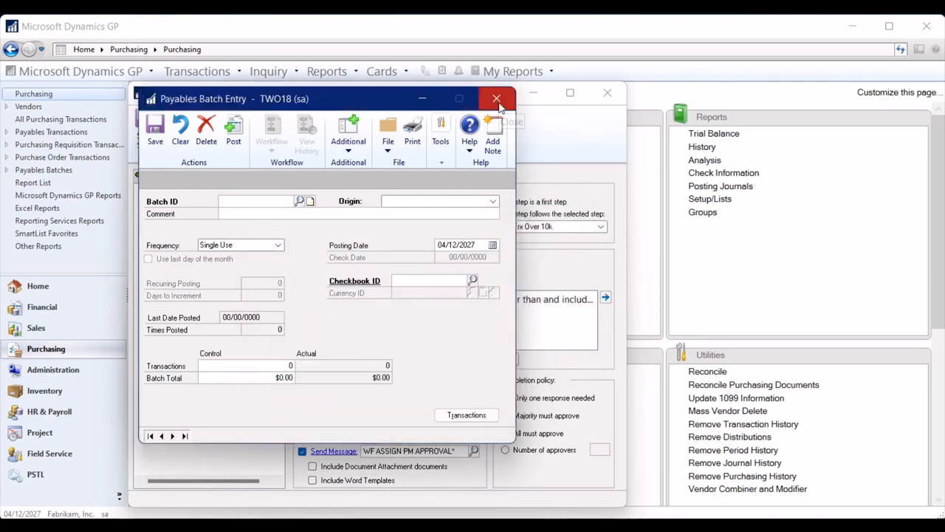
Step: Redisplay the Payables Transaction Inquiry, zoom into document PMTRX2 and view its workflow history
{"action": "mouse_move", "coordinate": [379, 526]}
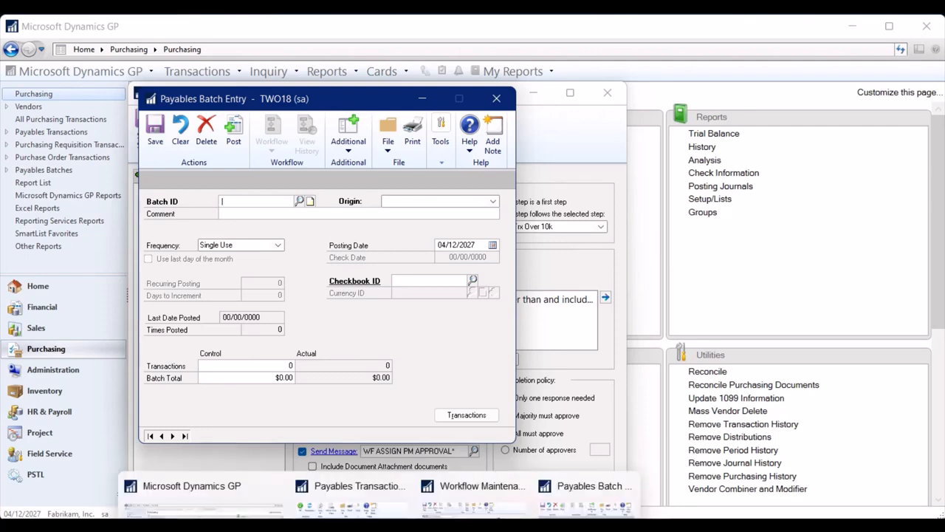
{"action": "left_click", "coordinate": [350, 515]}
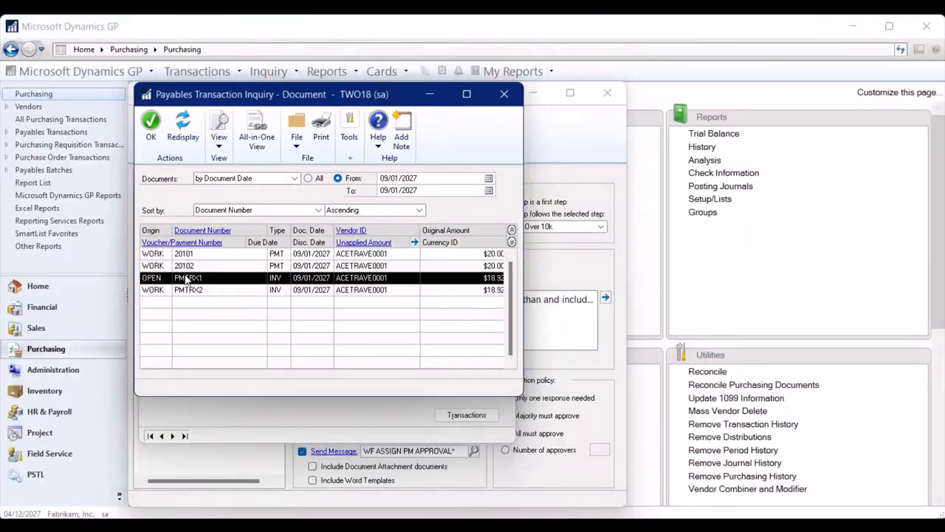
{"action": "left_click", "coordinate": [183, 127]}
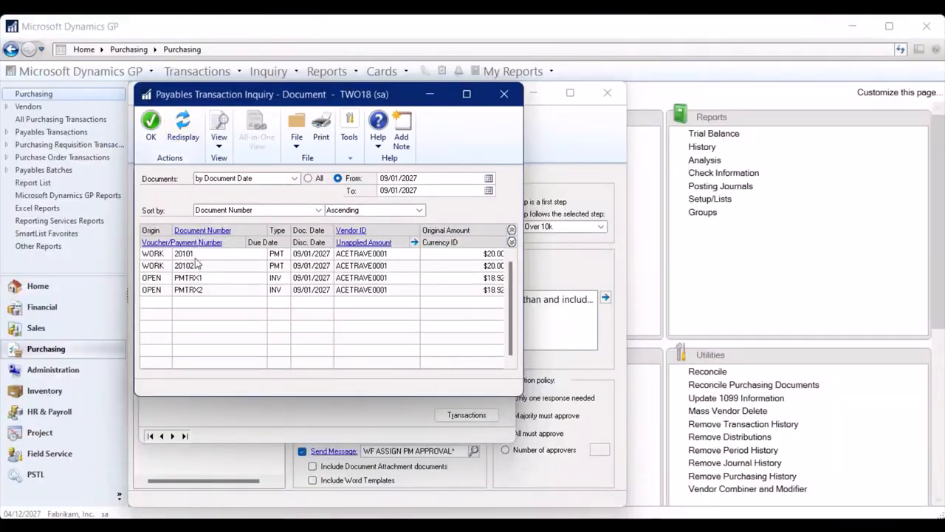
{"action": "left_click", "coordinate": [203, 293]}
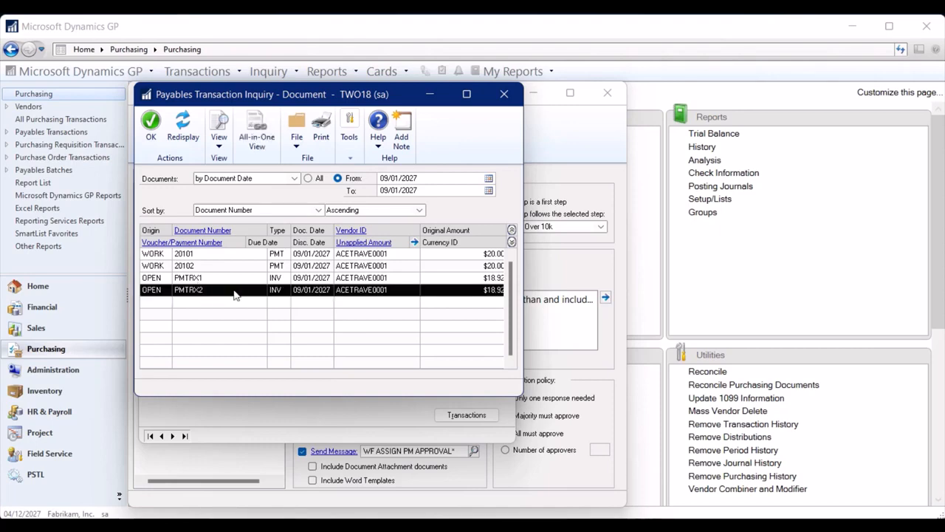
{"action": "left_click", "coordinate": [208, 234]}
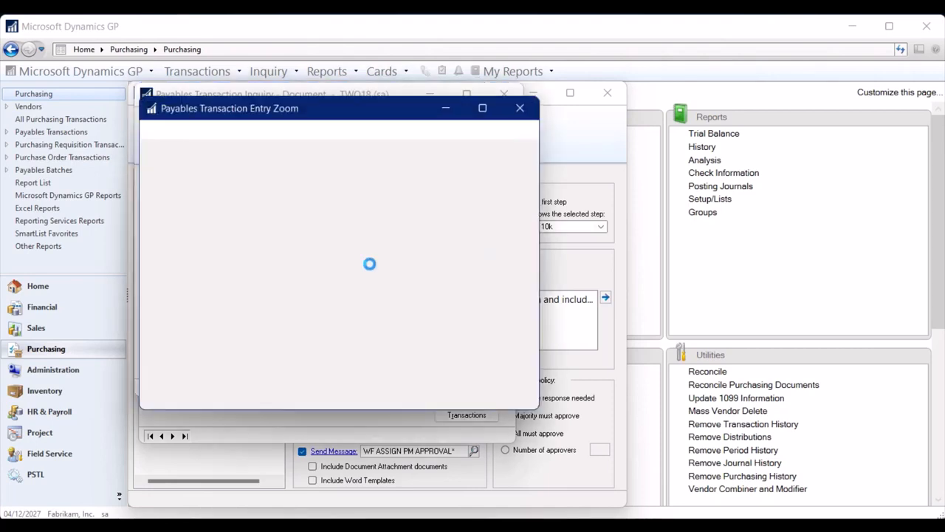
{"action": "left_click", "coordinate": [216, 151]}
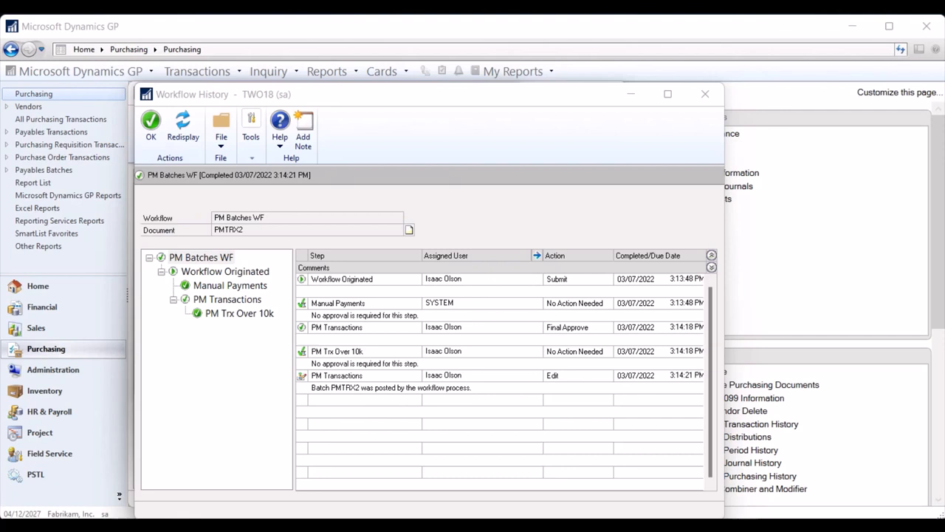
Step: Arrange the PMTRX2 Workflow History window side by side with the Snipping Tool capture of the PMTRX history to compare them
{"action": "left_click_drag", "start_coordinate": [944, 111], "coordinate": [655, 47]}
{"action": "left_click_drag", "start_coordinate": [306, 97], "coordinate": [173, 58]}
{"action": "left_click", "coordinate": [683, 62]}
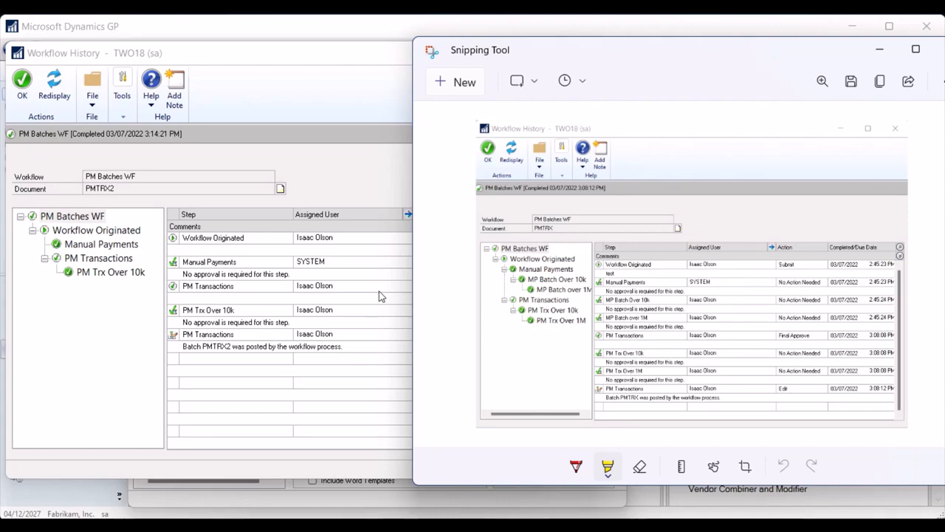
Step: Return to Workflow Maintenance and review the condition settings of the PM Trx Over 10k and PM Transactions steps
{"action": "mouse_move", "coordinate": [415, 526]}
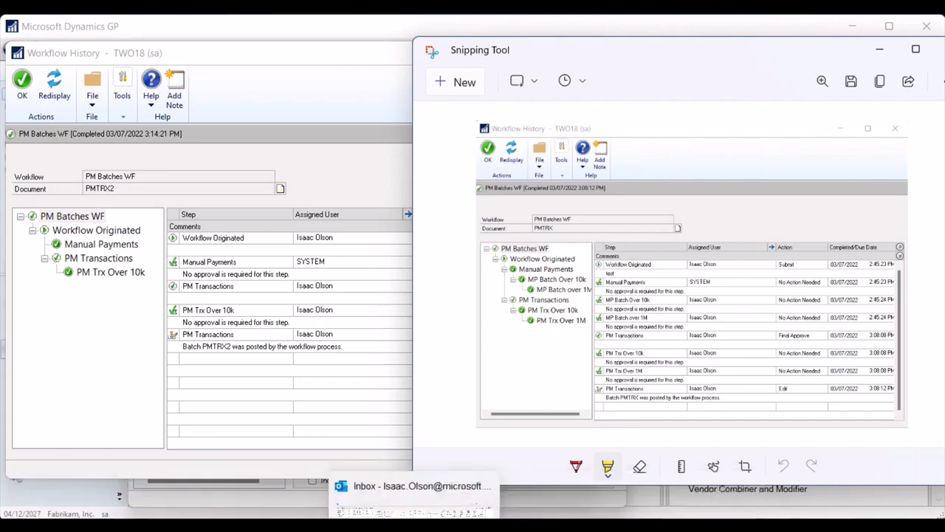
{"action": "mouse_move", "coordinate": [336, 486]}
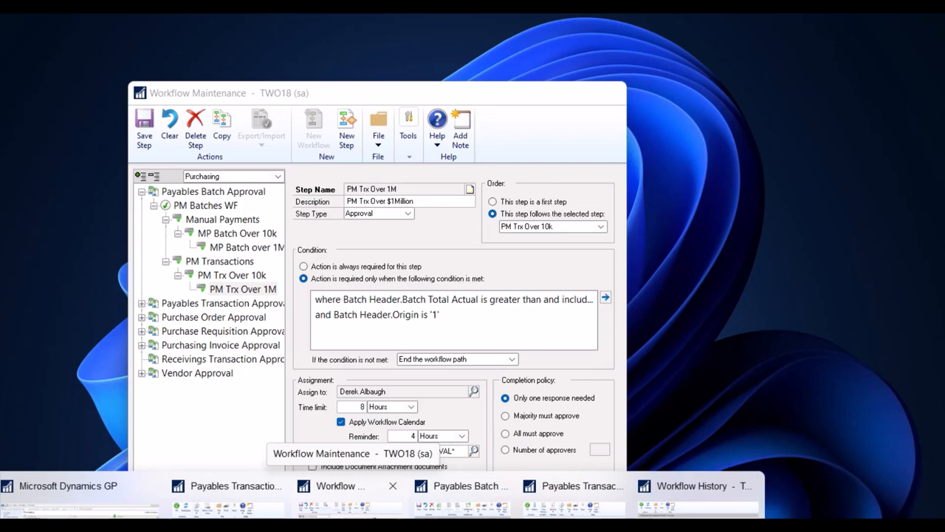
{"action": "left_click", "coordinate": [336, 487]}
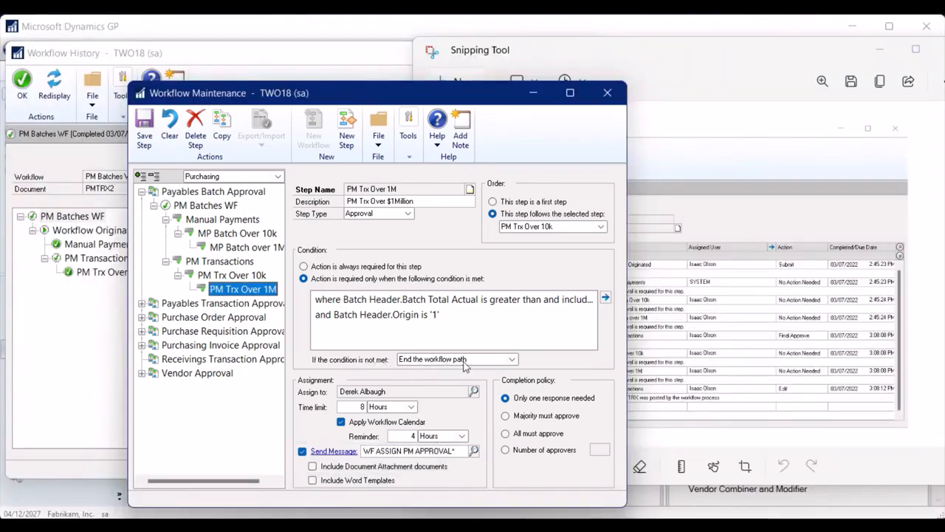
{"action": "left_click", "coordinate": [221, 275]}
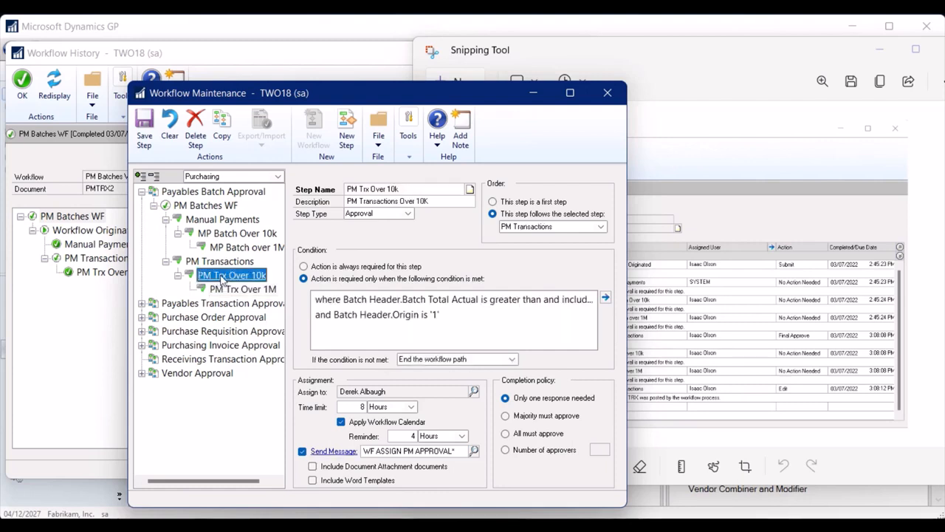
{"action": "left_click", "coordinate": [249, 262]}
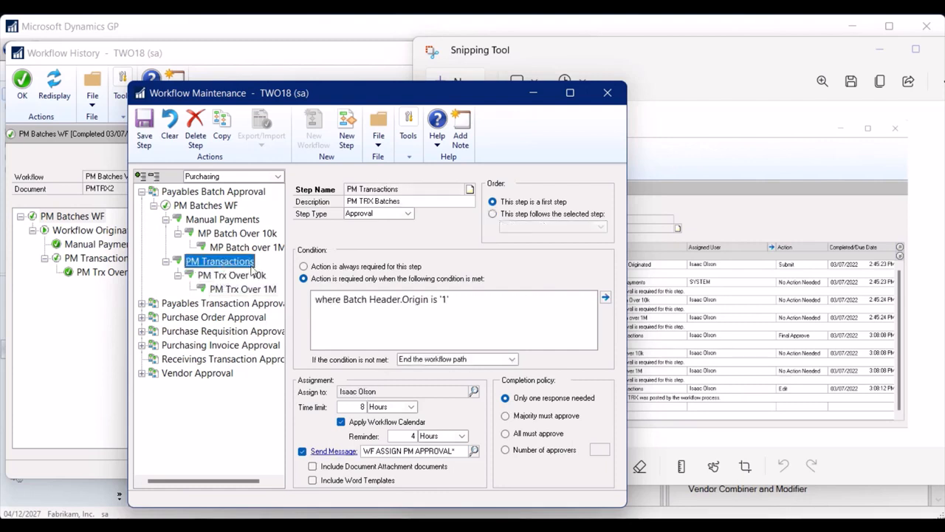